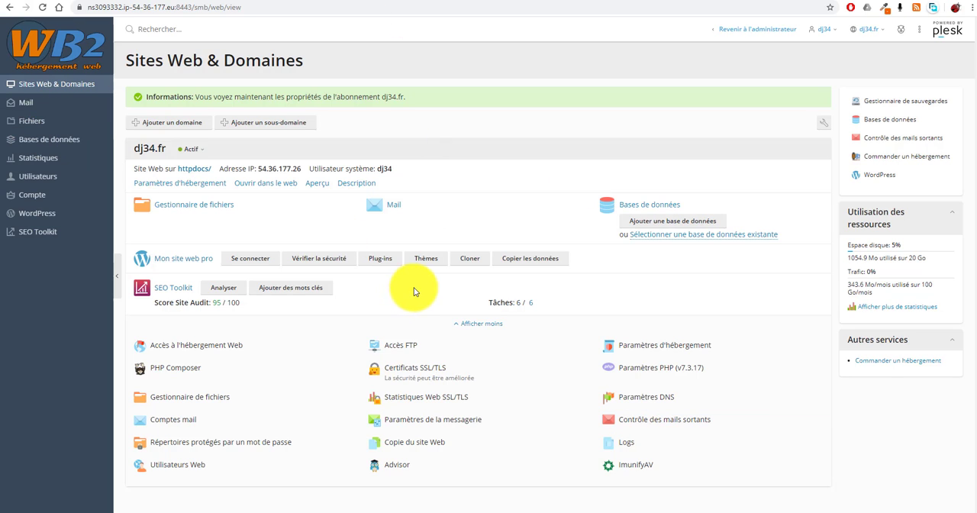
Open the subscription's remote backup storage settings and authorize Plesk Backup to access the Google Drive account
click(36, 213)
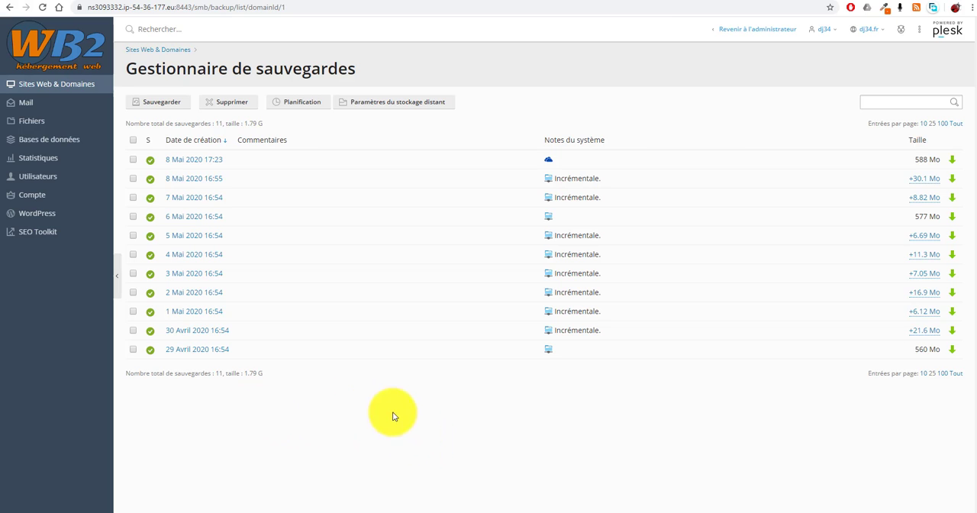
click(417, 104)
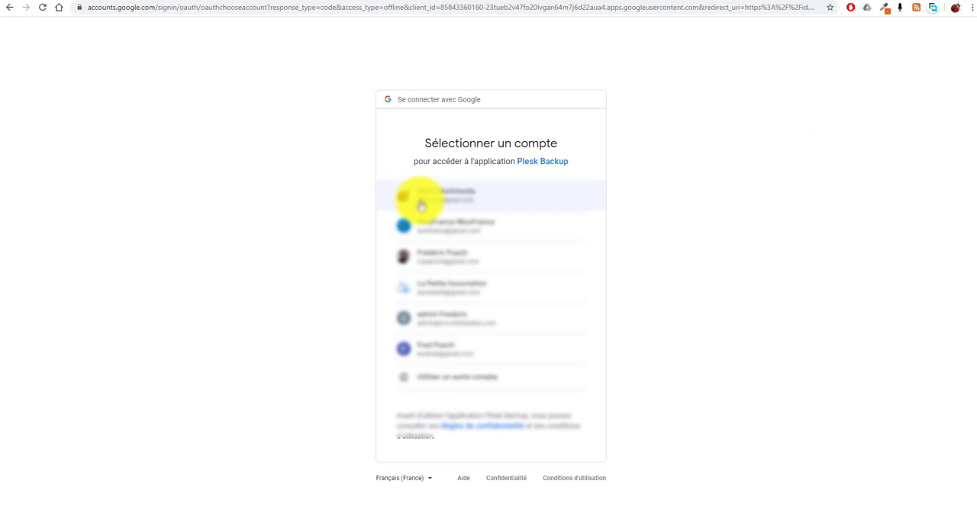
click(432, 196)
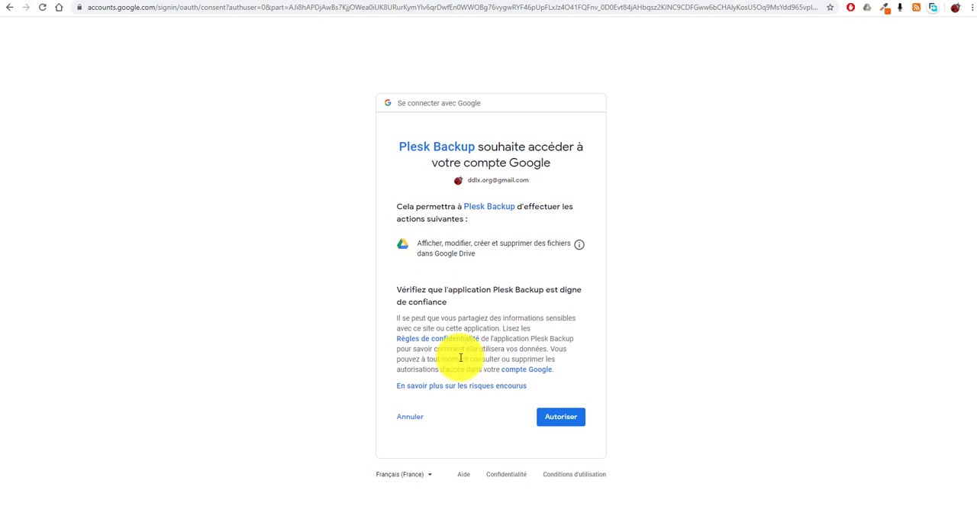
click(561, 423)
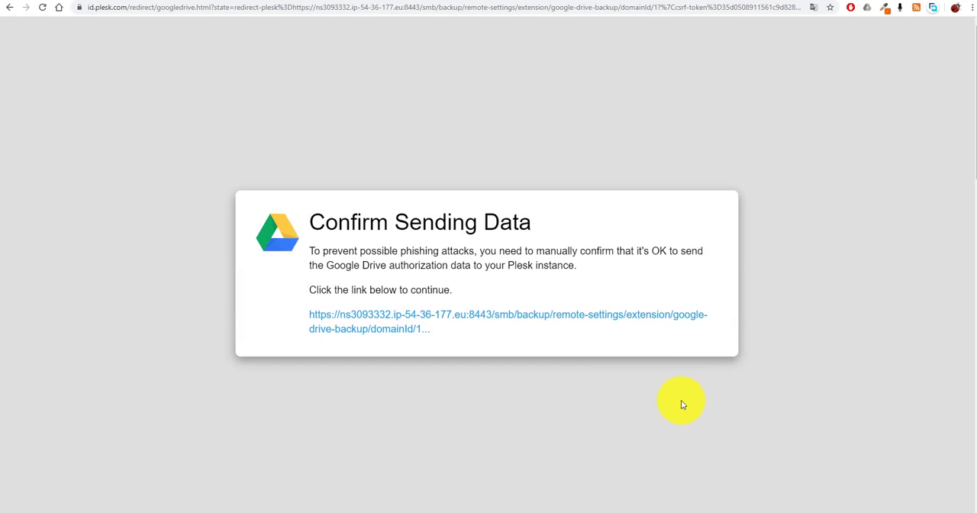
click(382, 321)
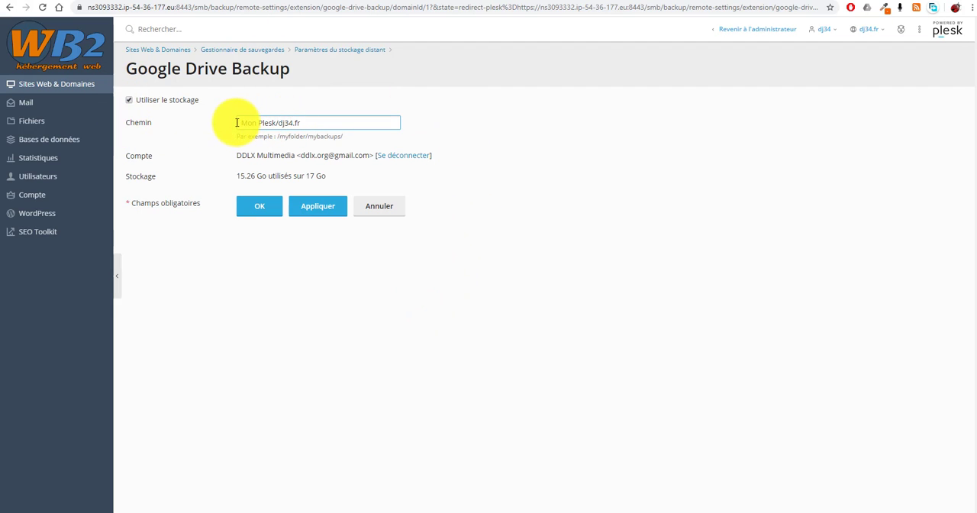
Apply the Google Drive backup storage settings with the path Mon Plesk/dj34.fr
drag(252, 123, 325, 123)
click(325, 123)
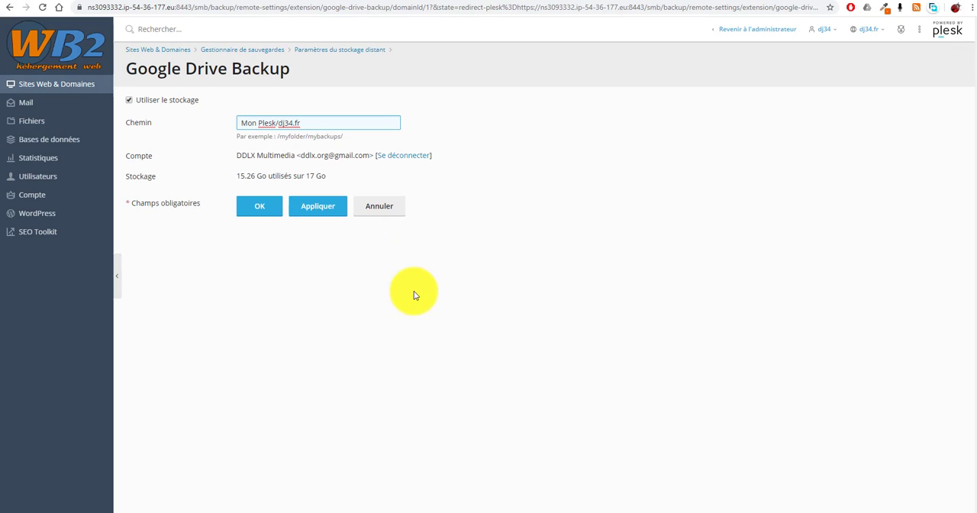
click(316, 210)
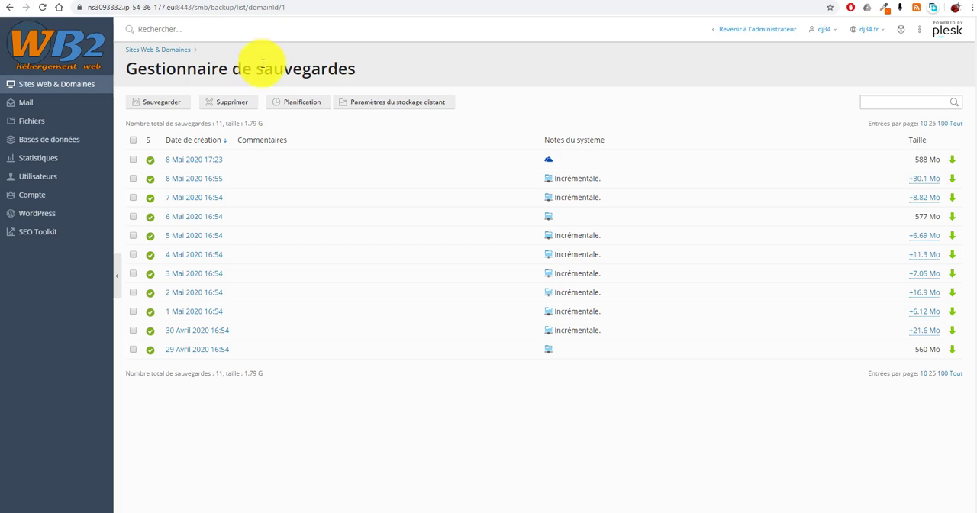
Start a full (Complète) backup of the subscription to the remote storage Google Drive : Mon Drive/Mon Plesk/dj34.fr
click(160, 102)
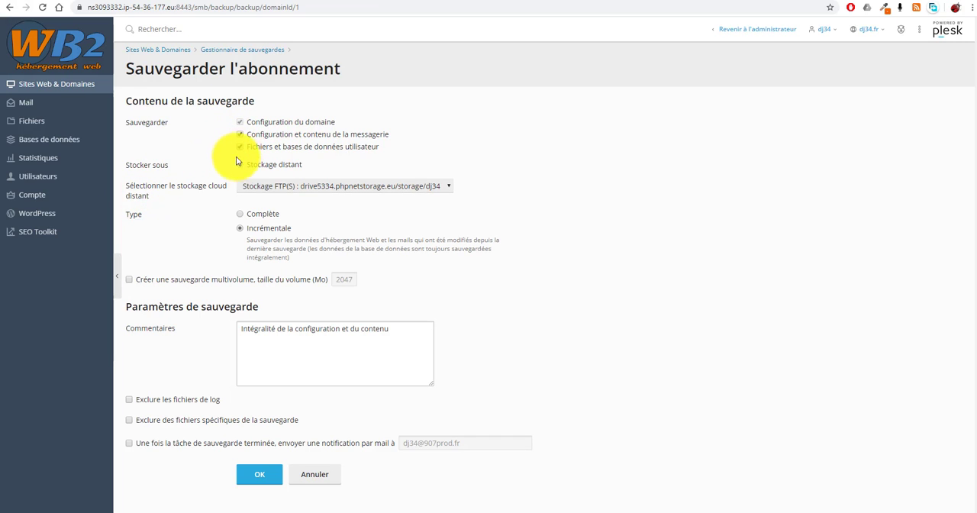
click(442, 188)
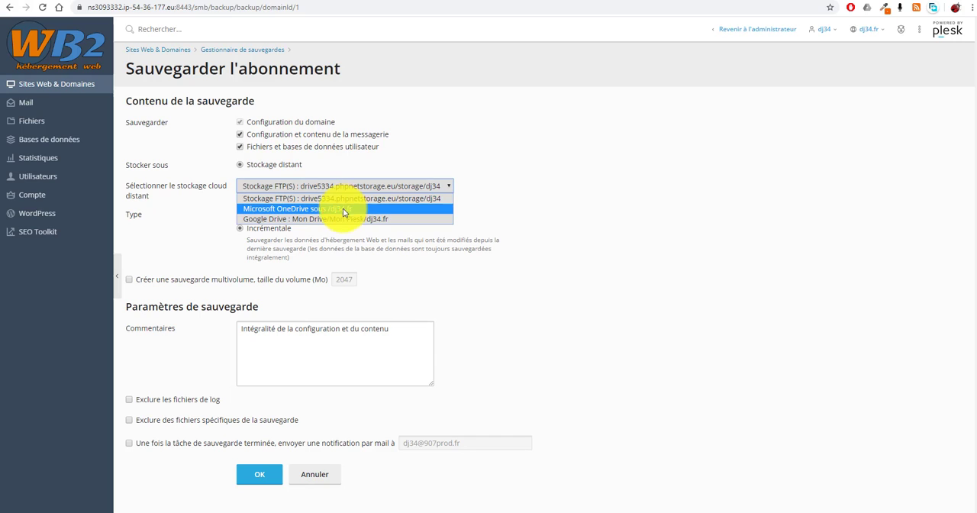
click(382, 222)
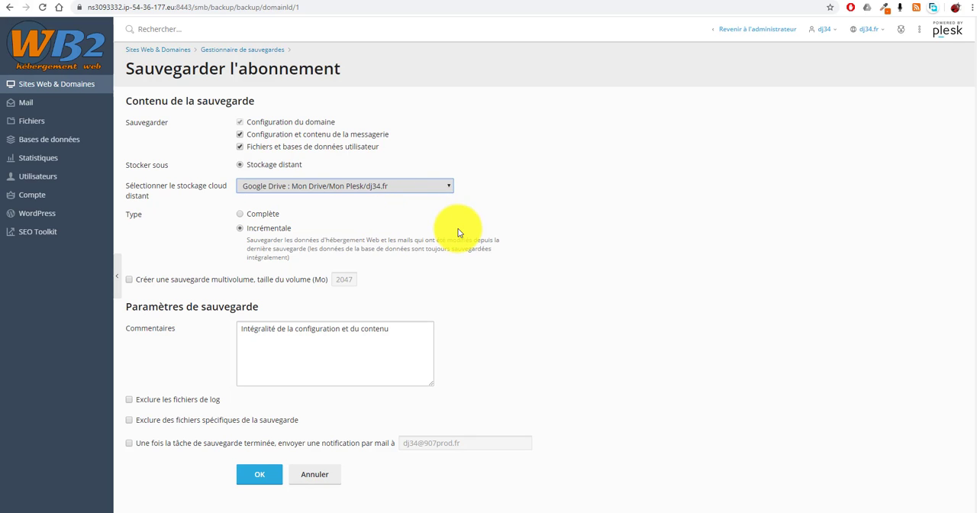
click(241, 214)
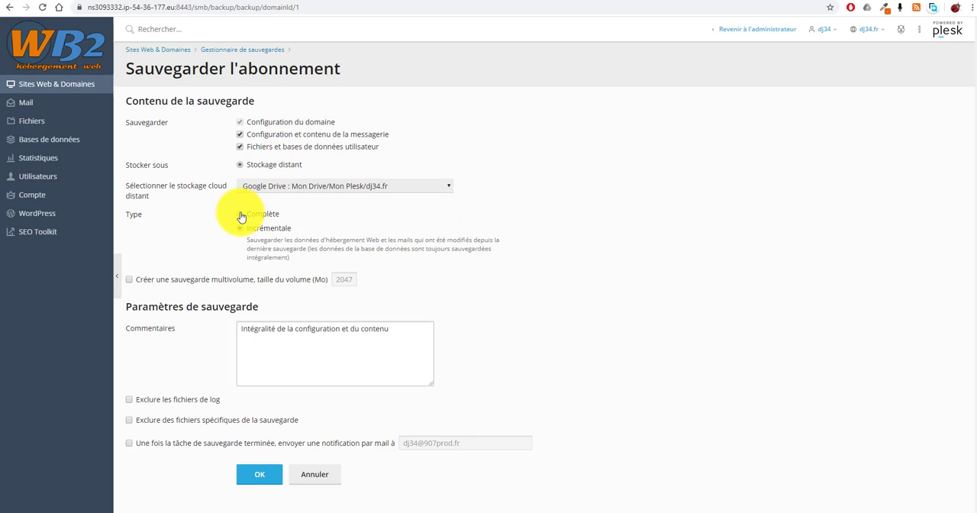
click(257, 476)
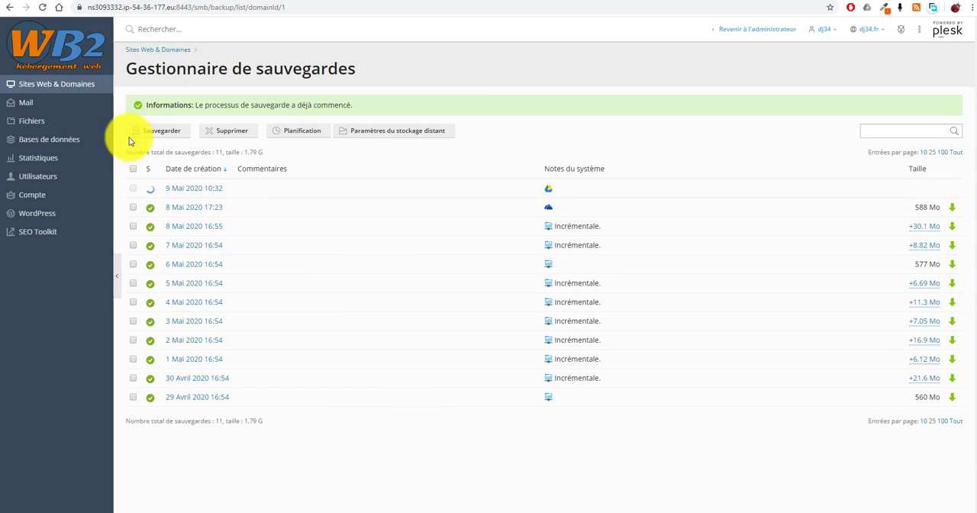
Set the scheduled backup's remote cloud storage to Google Drive : Mon Drive/Mon Plesk/dj34.fr and apply the schedule
click(306, 133)
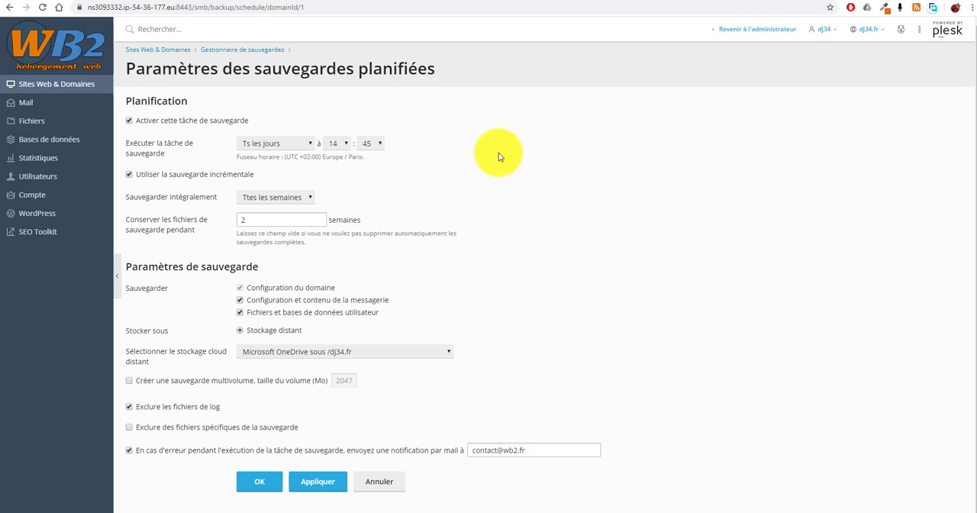
click(442, 355)
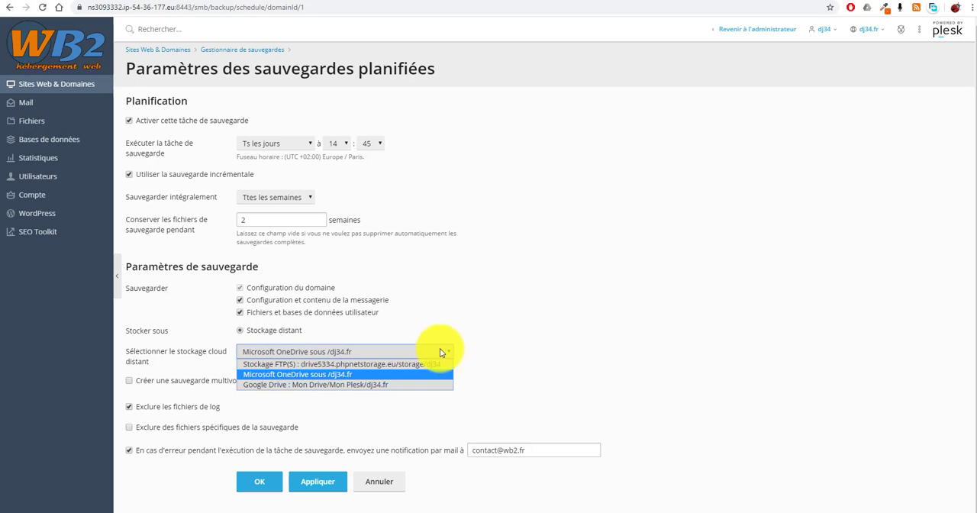
click(356, 385)
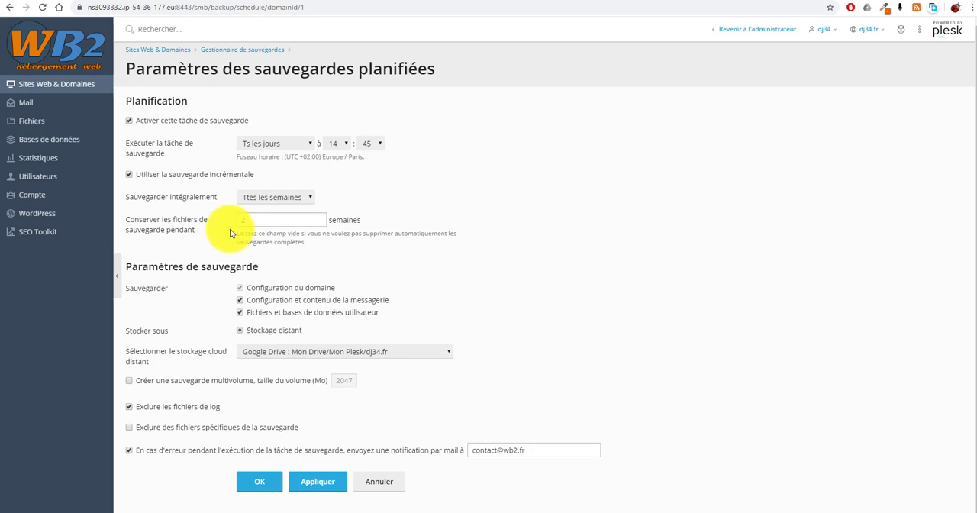
click(324, 482)
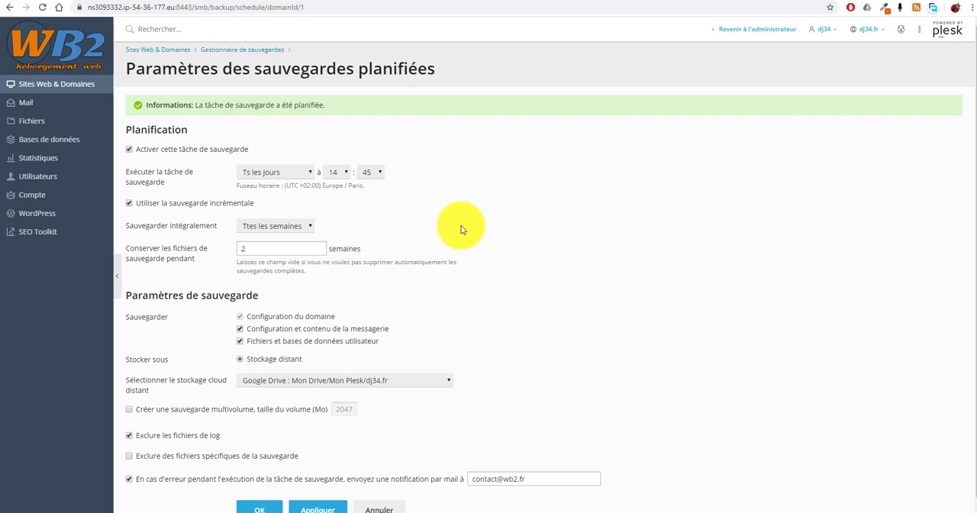
Switch to Google Drive and download backup_dj34.fr_2005091032.tar from the Mon Plesk/dj34.fr folder despite the missing virus scan
click(24, 111)
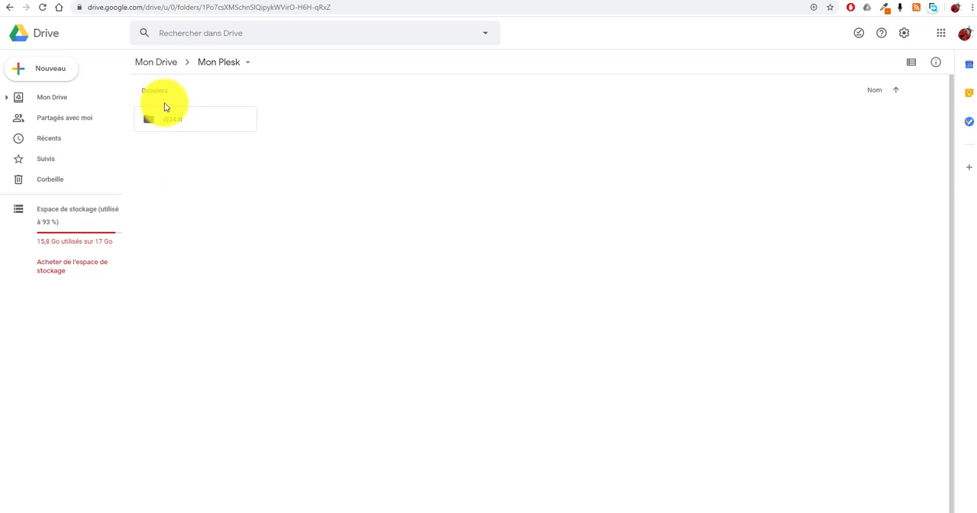
double_click(150, 119)
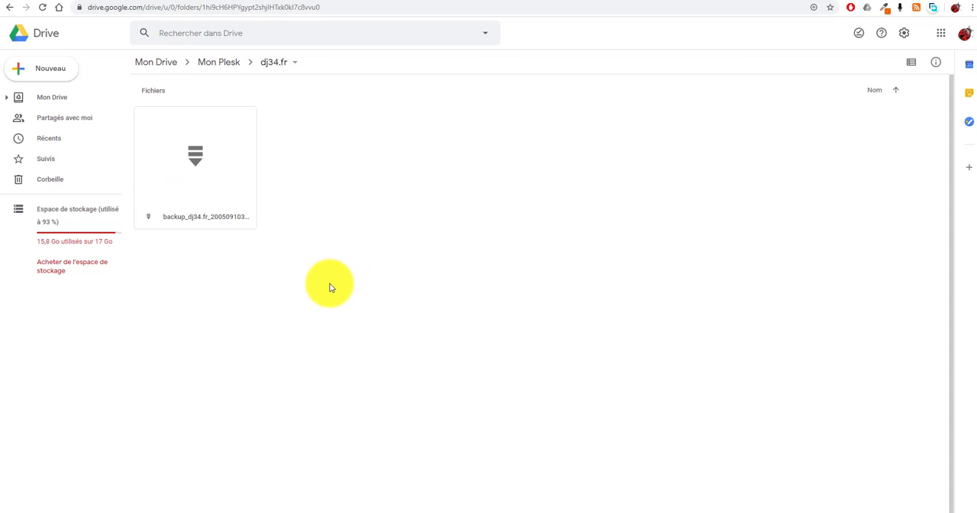
click(194, 162)
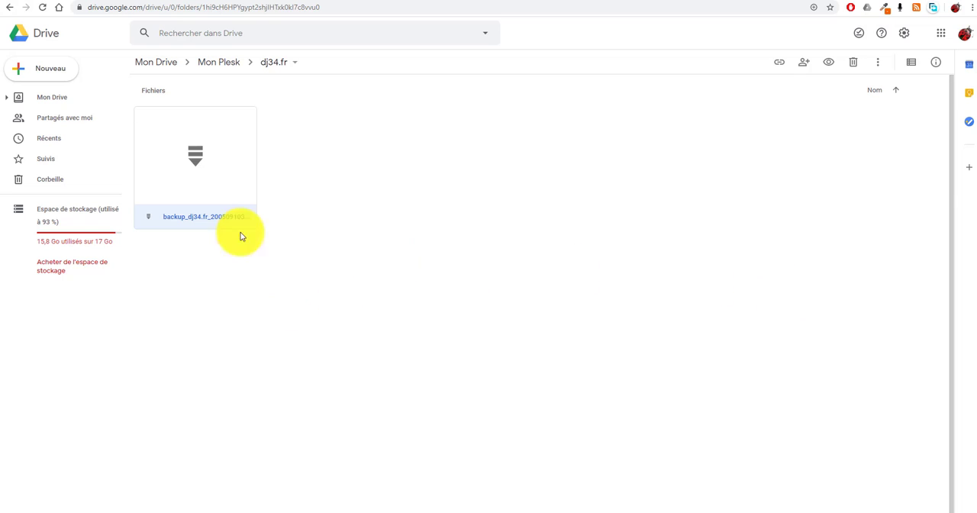
double_click(199, 161)
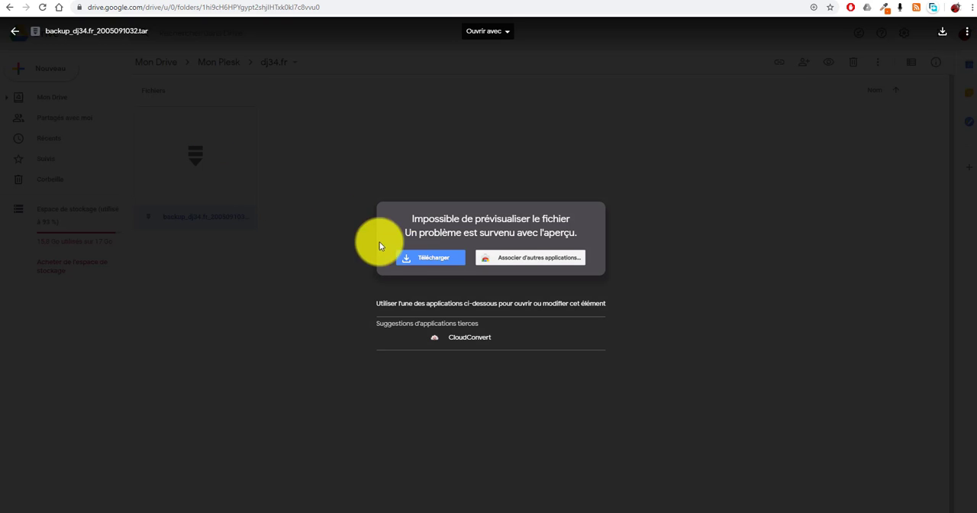
click(427, 259)
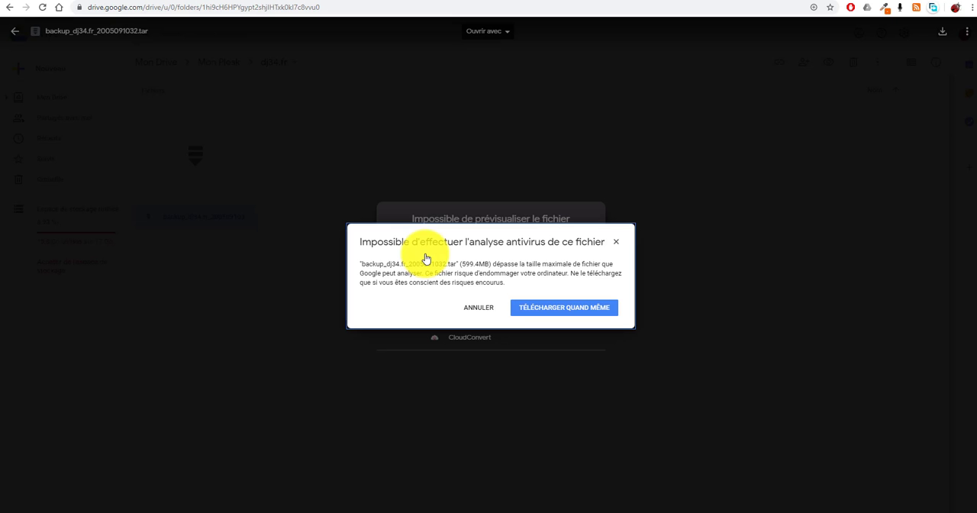
click(574, 307)
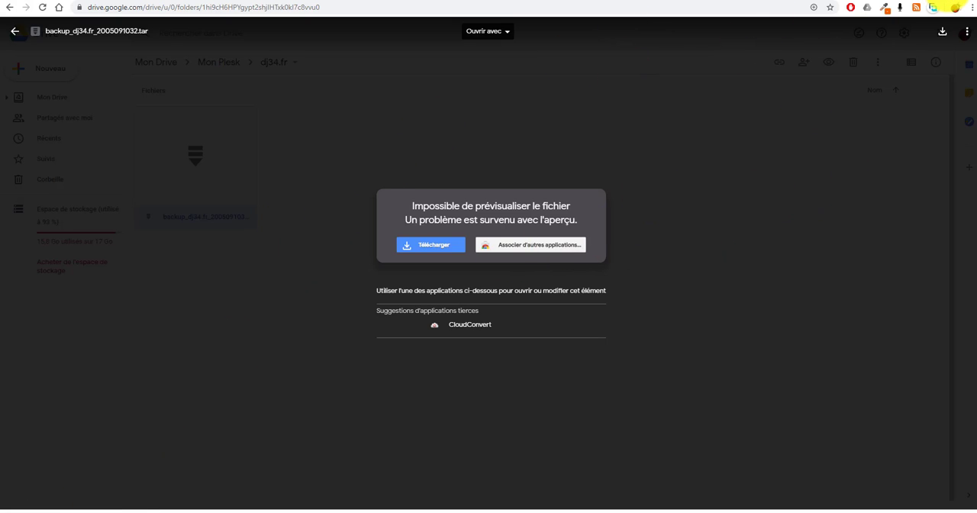
click(947, 0)
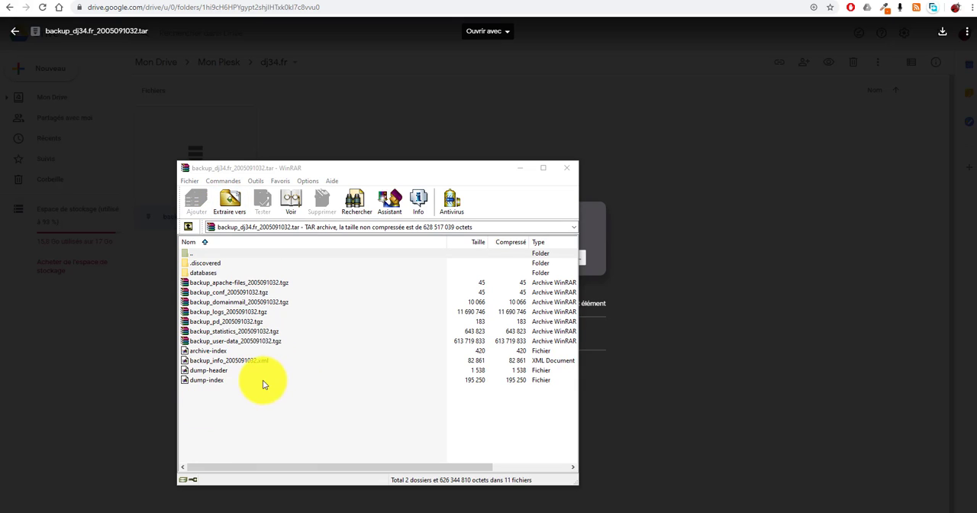
Examine the databases folder and the component backup archives listed inside the downloaded TAR file in WinRAR
click(196, 272)
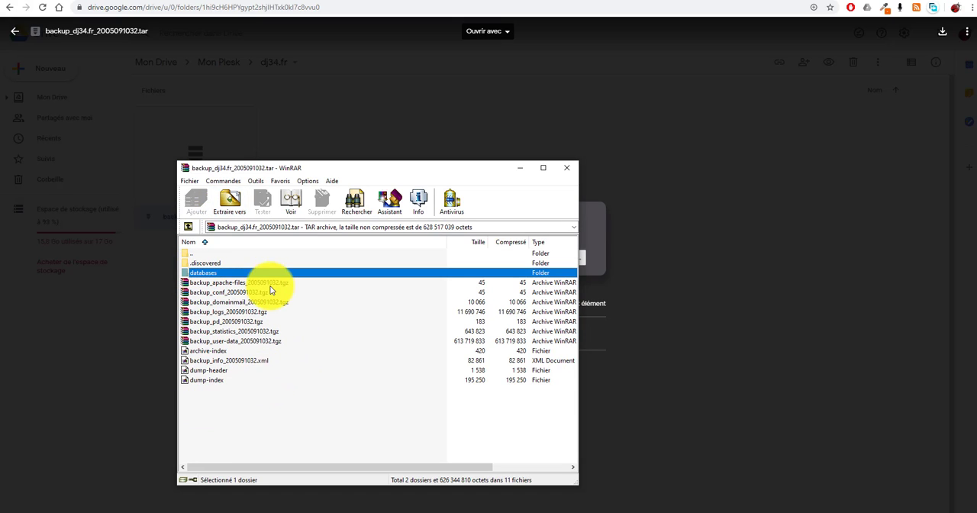
click(258, 284)
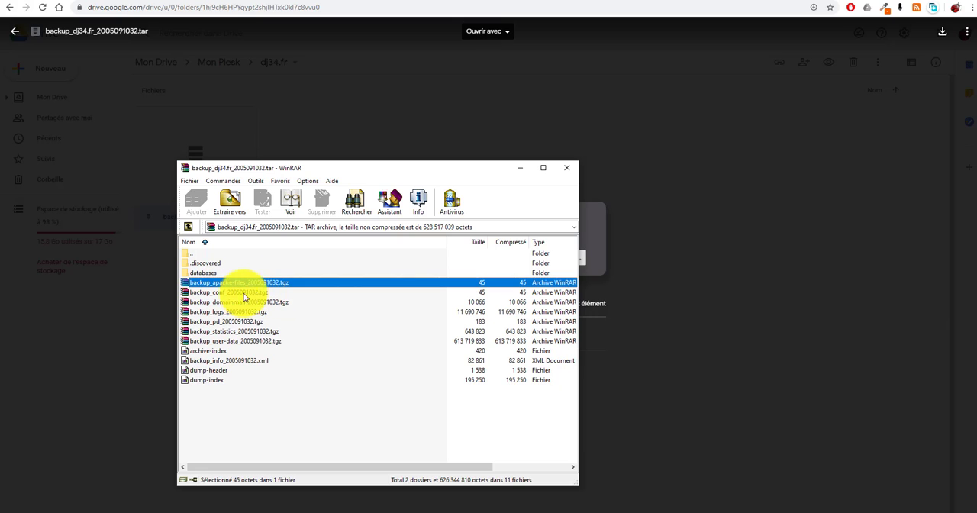
click(249, 292)
click(255, 304)
click(254, 285)
click(252, 292)
click(245, 302)
click(244, 310)
click(255, 331)
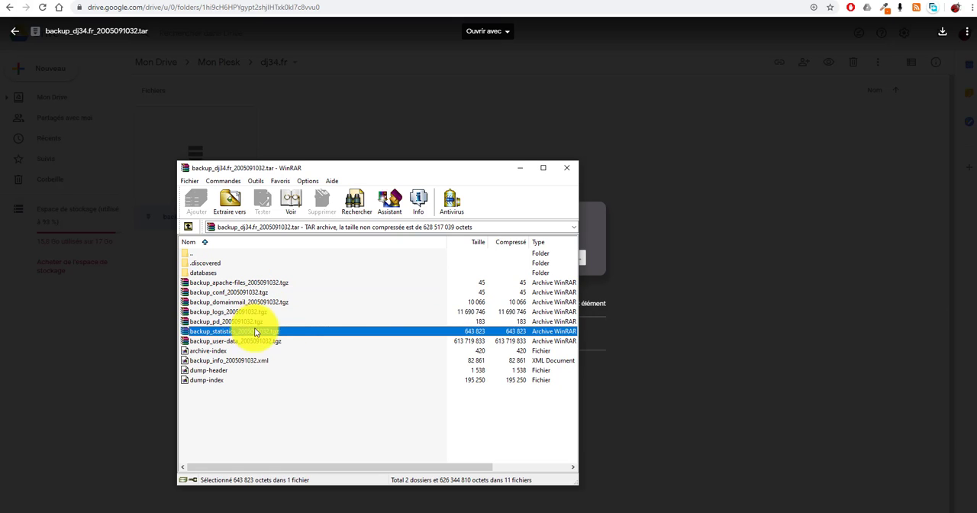
Look through httpdocs, wp-content, plugins and themes inside the backup_user-data archive, and close both WinRAR windows
click(187, 341)
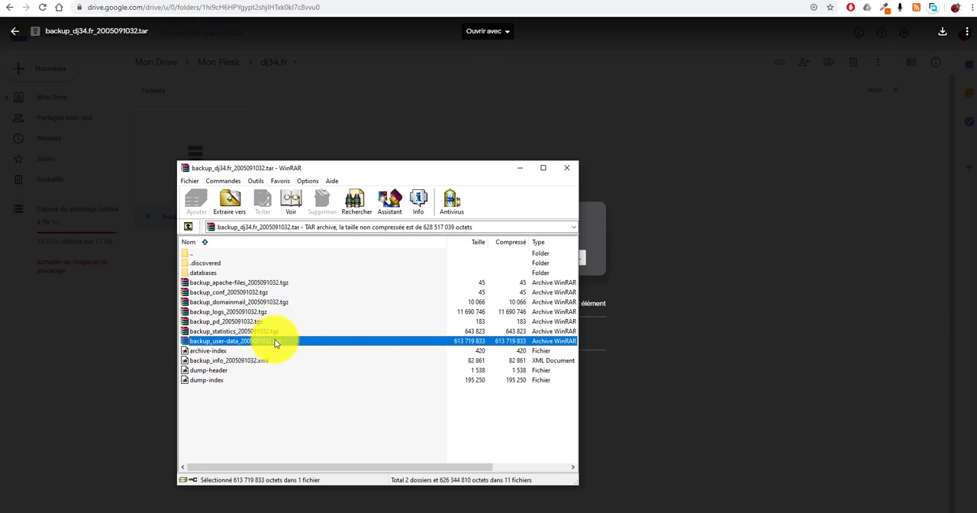
double_click(214, 341)
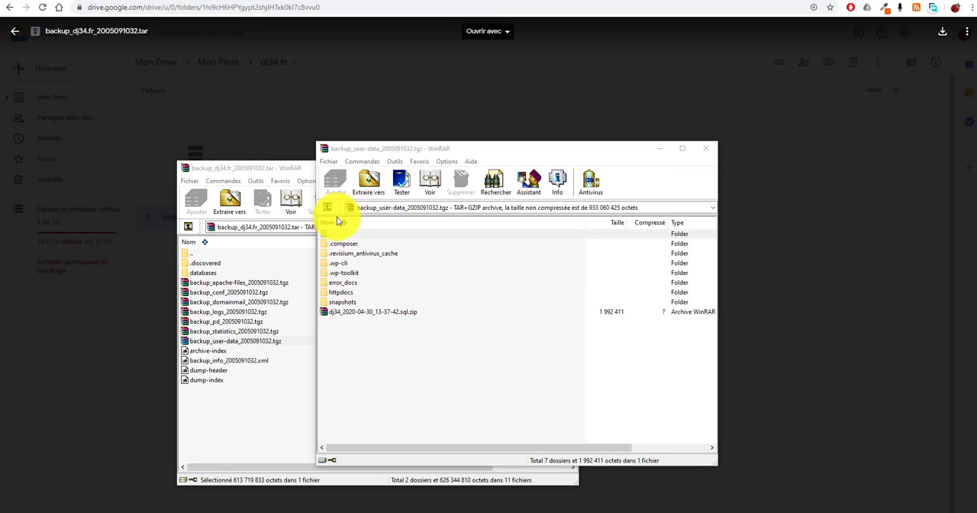
click(340, 293)
double_click(339, 293)
scroll(364, 306, down, 5)
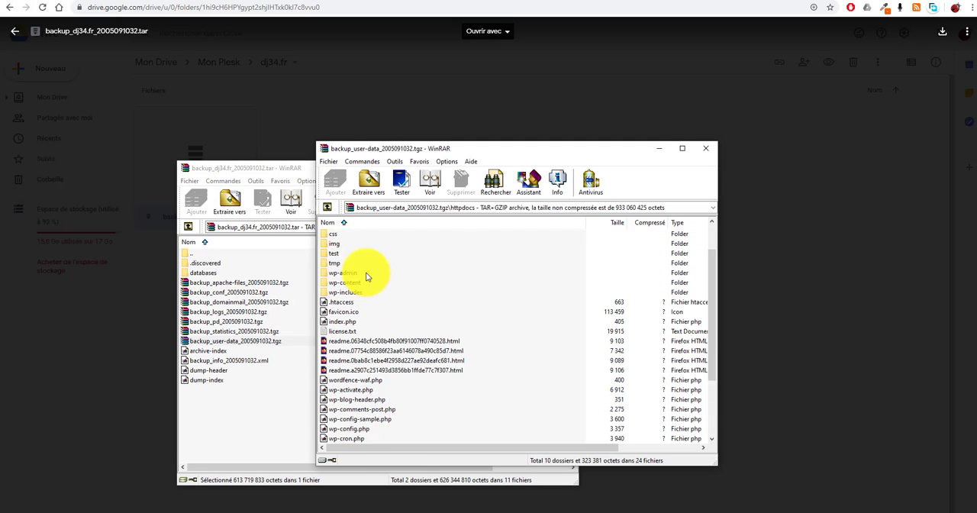
scroll(364, 387, up, 5)
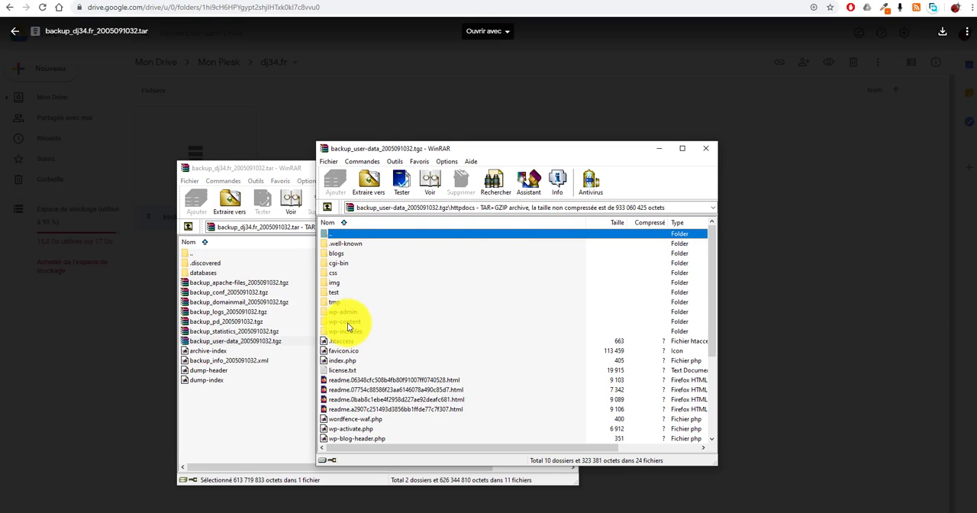
double_click(347, 322)
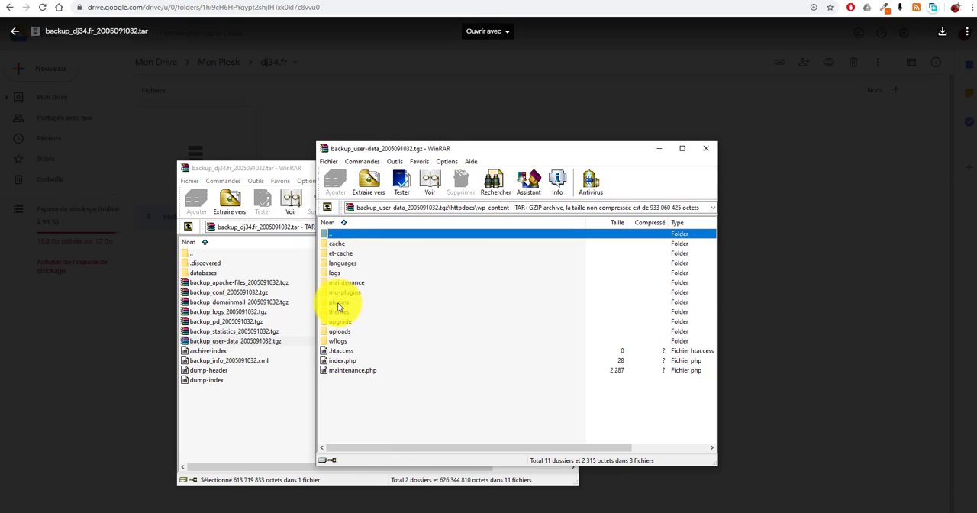
double_click(338, 303)
double_click(328, 234)
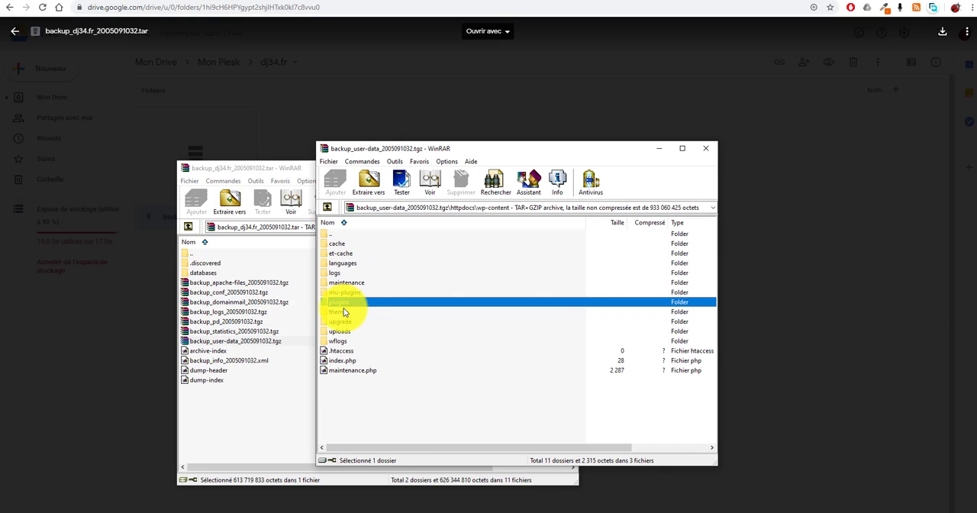
double_click(339, 312)
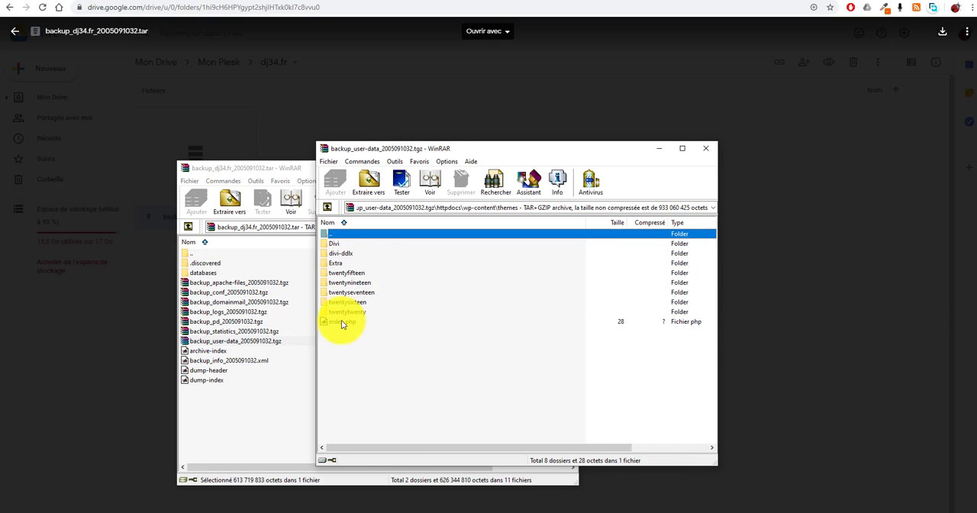
click(704, 151)
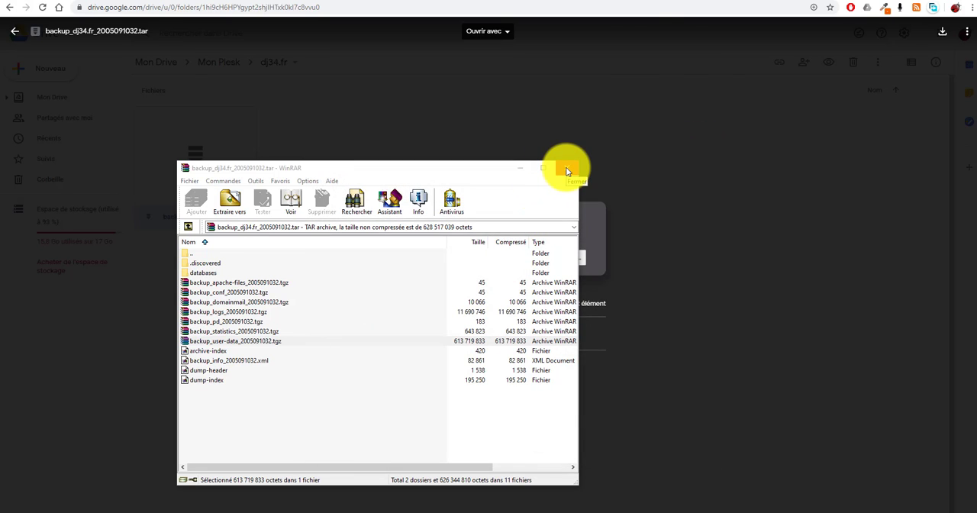
click(567, 171)
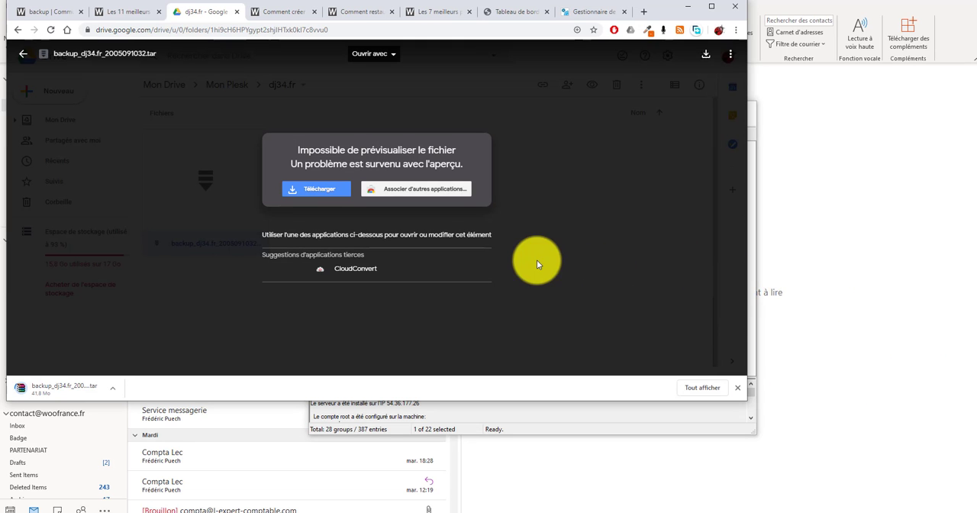